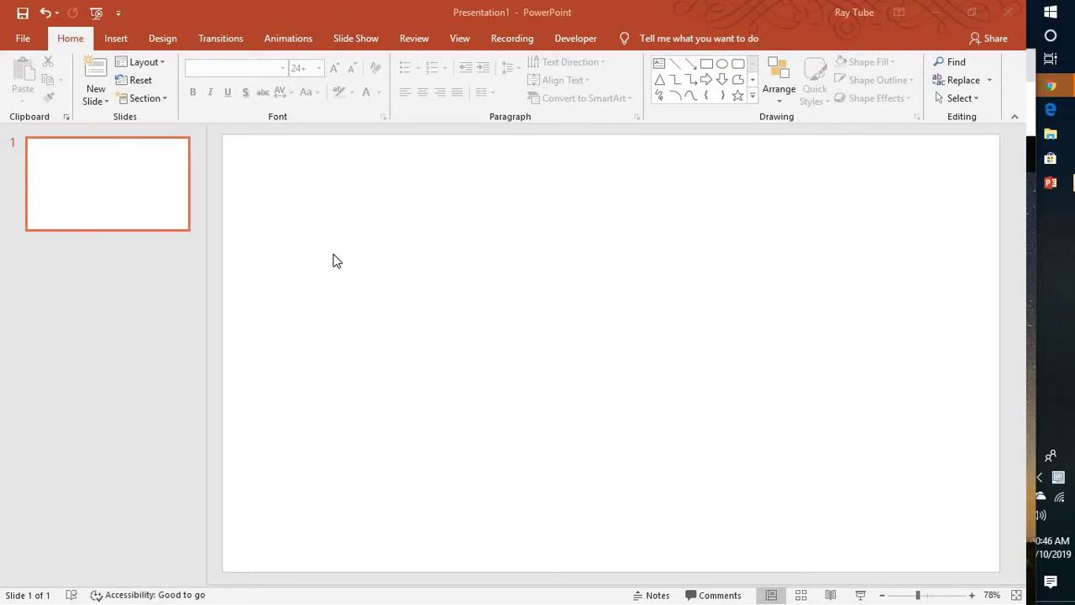
# Insert the video file whose name starts "FIX!!!! PDF FILES DOWNLOAD INSTEAD OF OPENIN" from the RyTube FIxes folder onto the blank slide
pyautogui.click(116, 38)
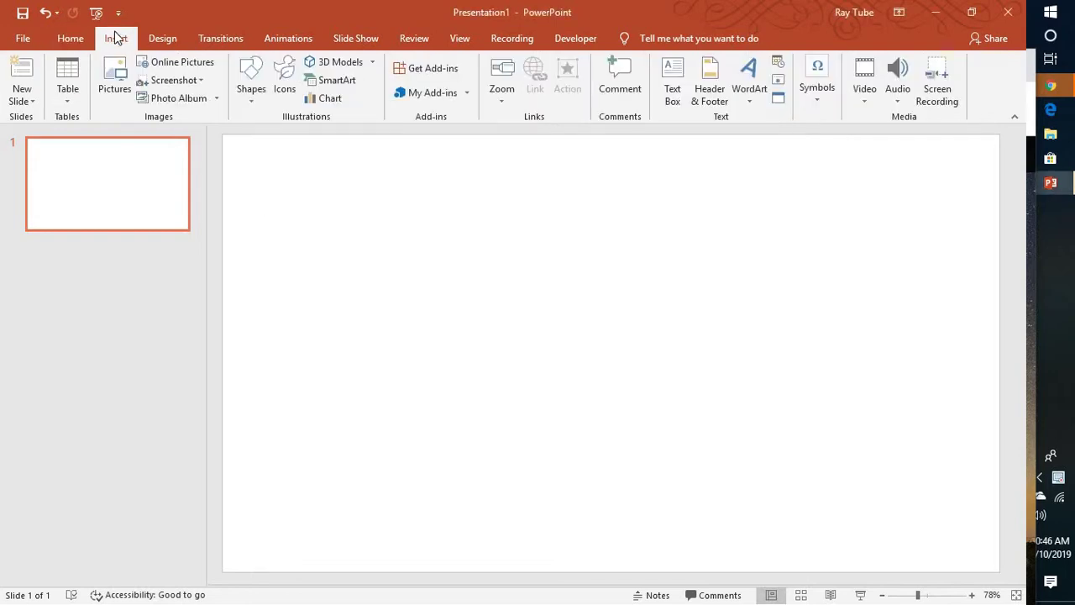
pyautogui.click(871, 105)
pyautogui.click(751, 194)
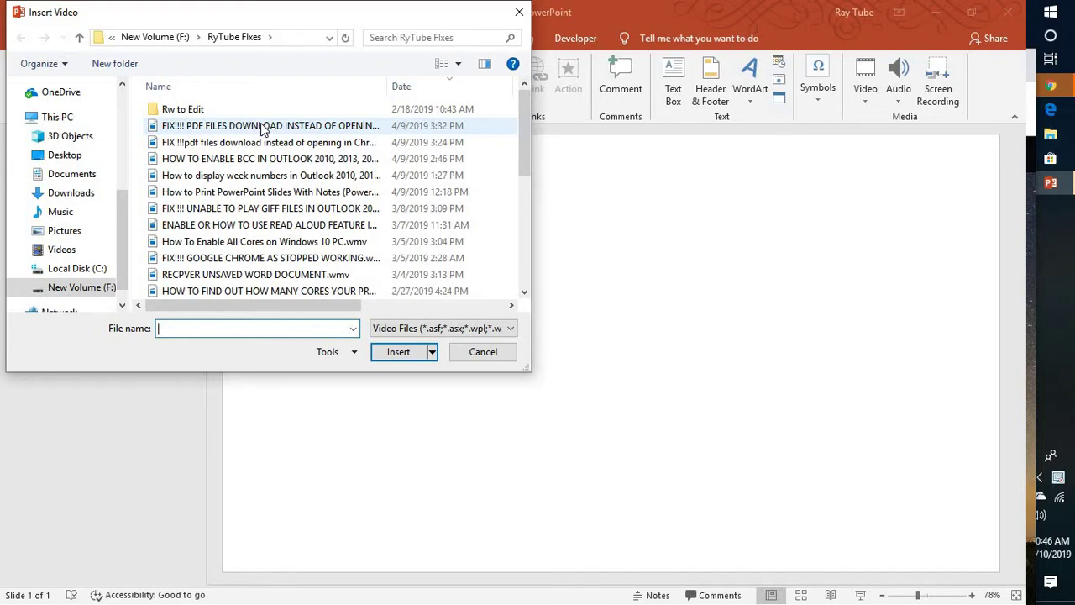
pyautogui.click(264, 128)
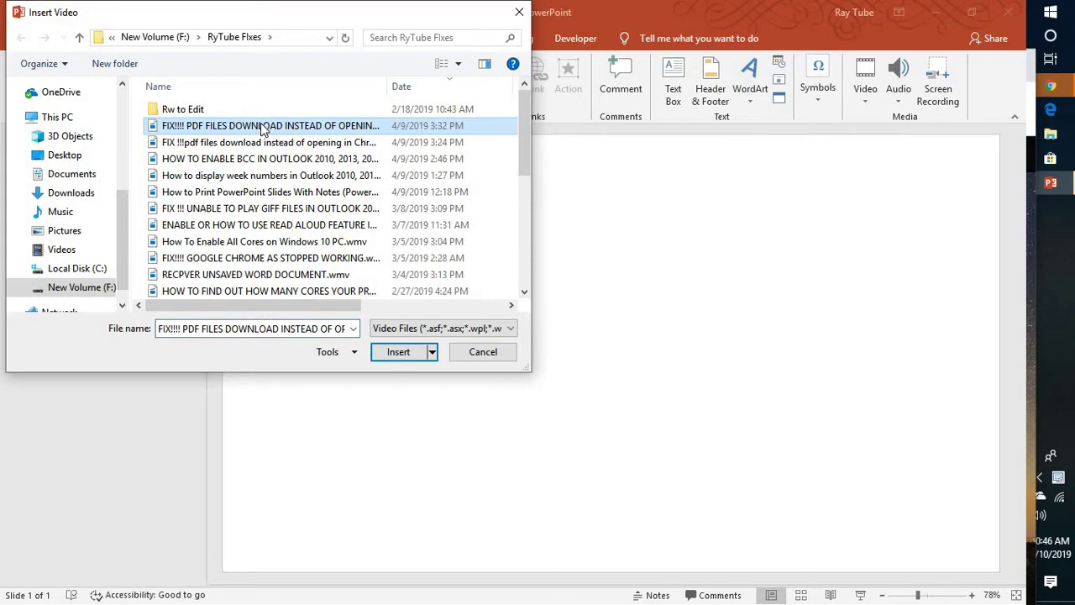
pyautogui.doubleClick(264, 126)
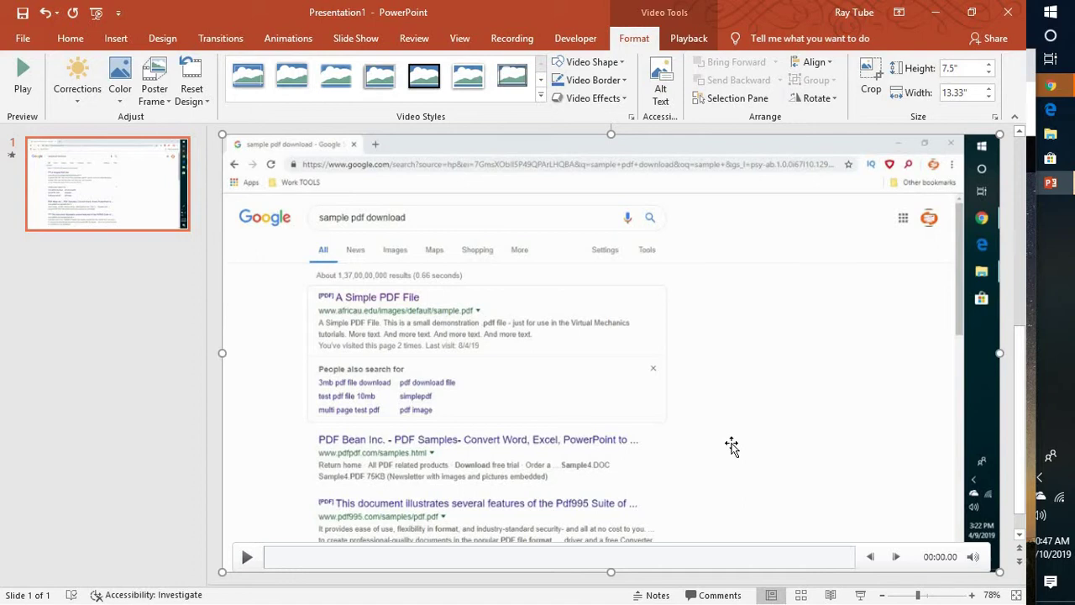
# Preview the slide as a slide show, play the inserted video, and return to editing
pyautogui.click(859, 595)
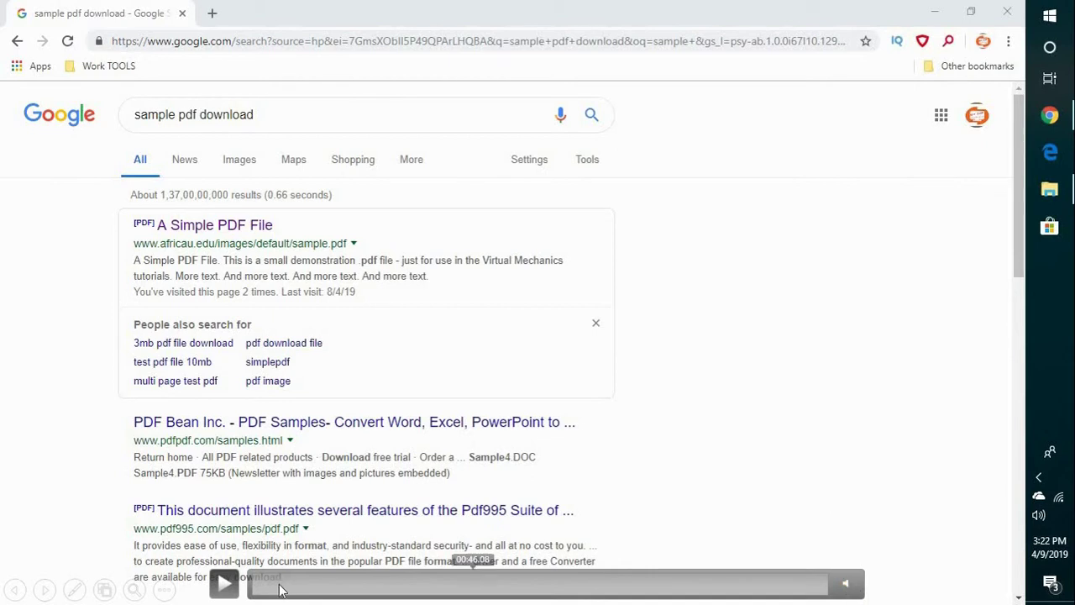
pyautogui.click(225, 585)
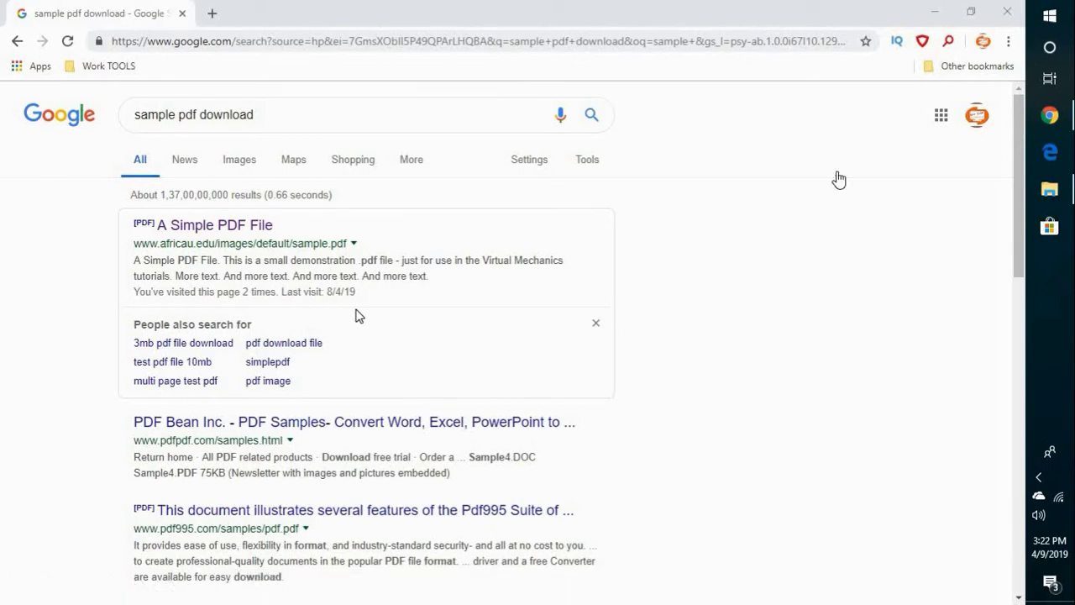
pyautogui.press('Escape')
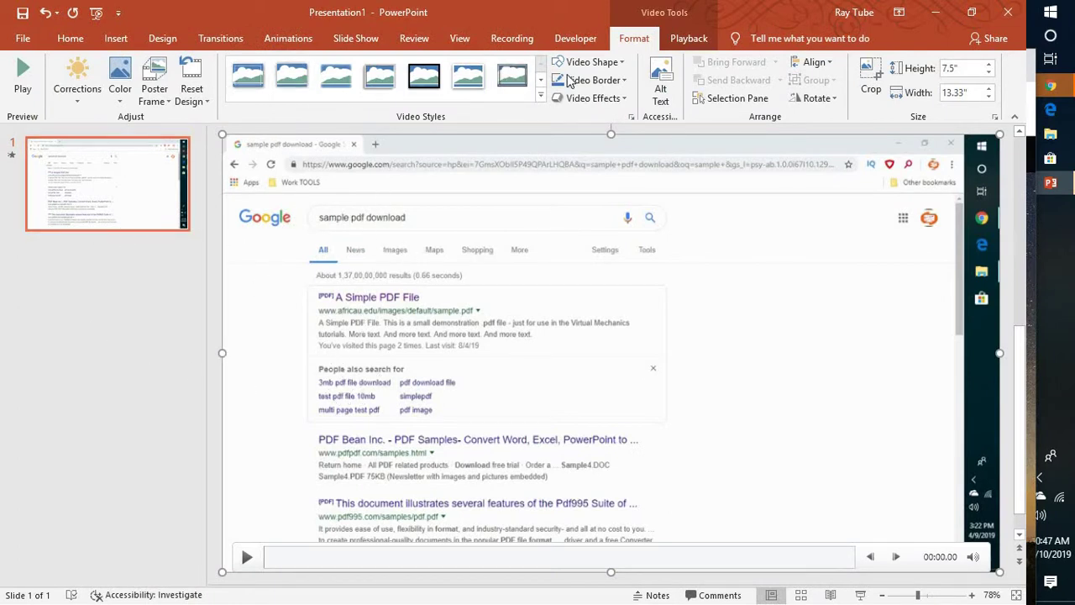
# Set the video's poster frame to the picture file "PDF files download instead of opening in Chr…" from the RyTube FIxes folder
pyautogui.click(71, 38)
pyautogui.click(632, 39)
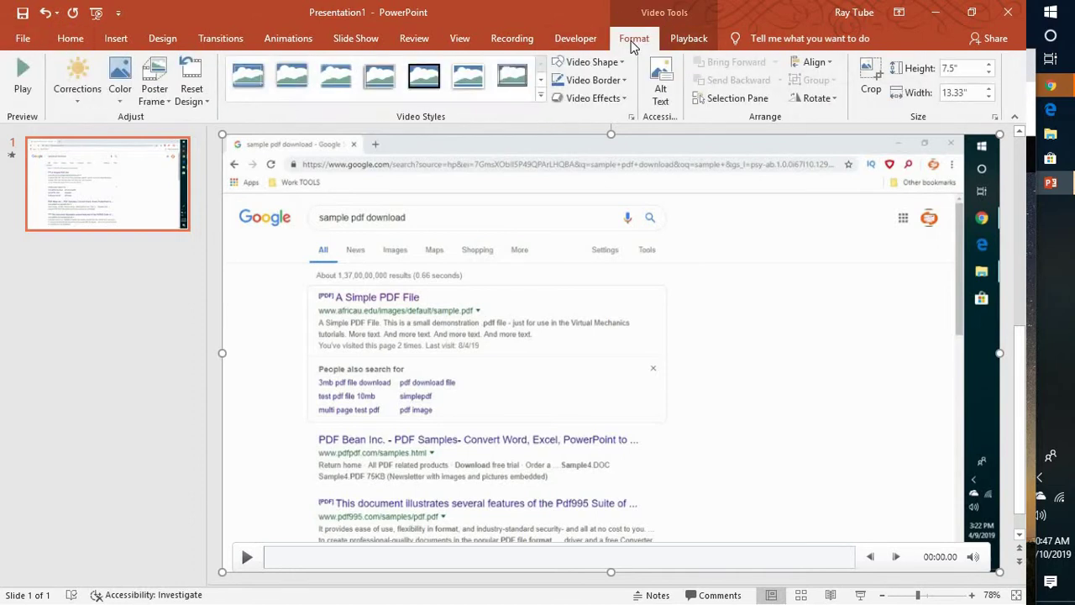
pyautogui.click(167, 103)
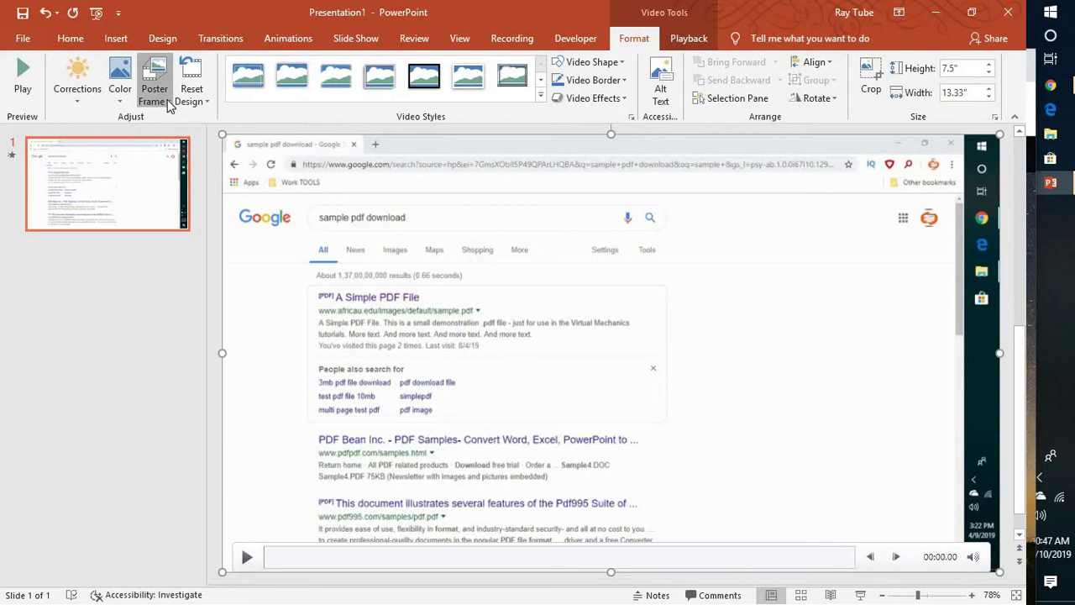
pyautogui.click(167, 103)
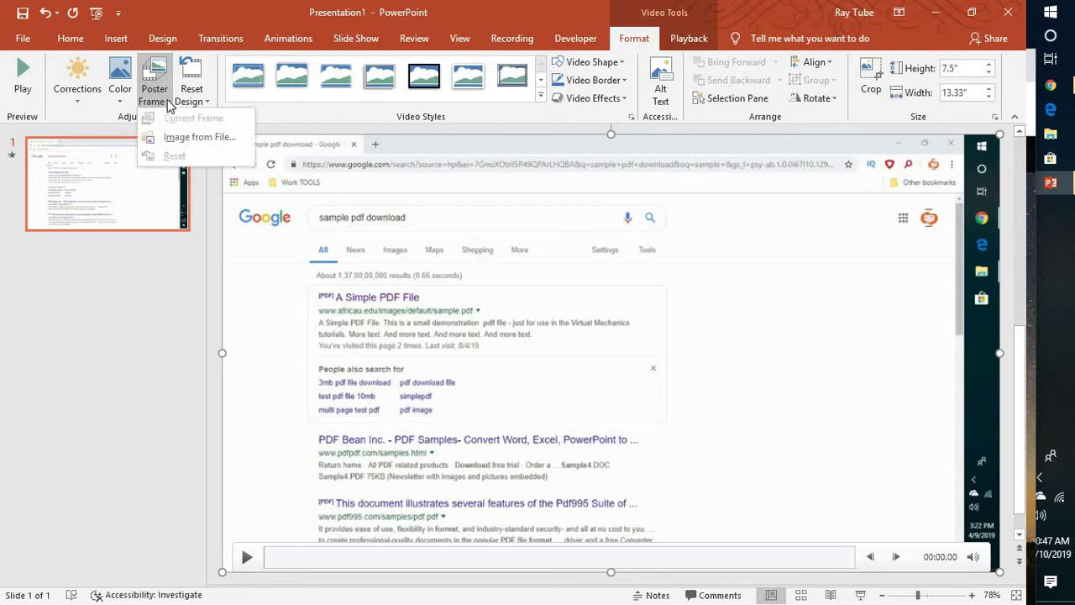
pyautogui.click(199, 139)
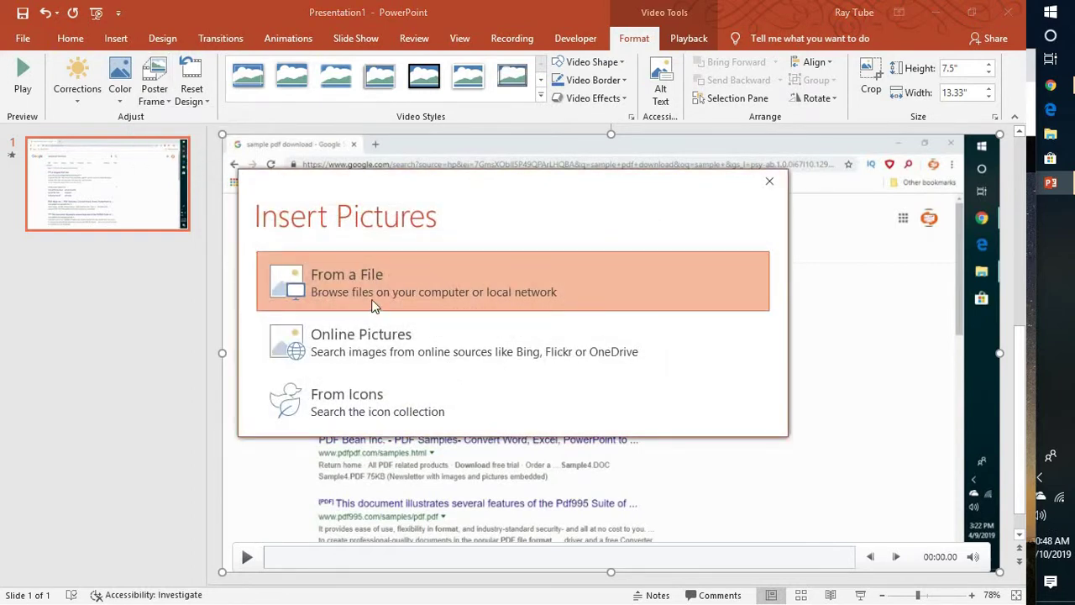
pyautogui.click(373, 288)
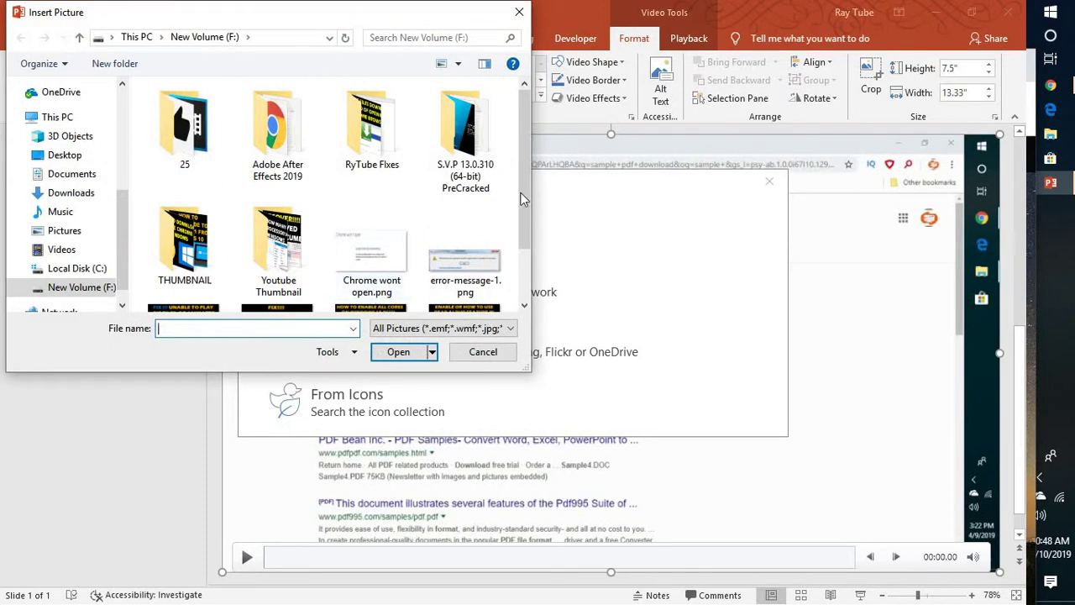
pyautogui.doubleClick(373, 143)
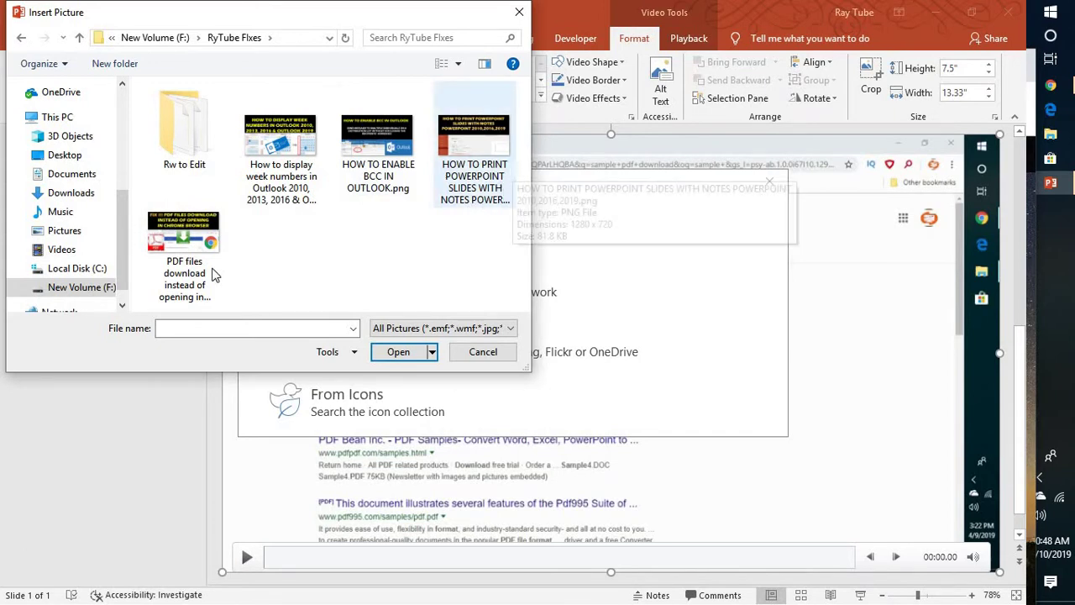
pyautogui.click(189, 255)
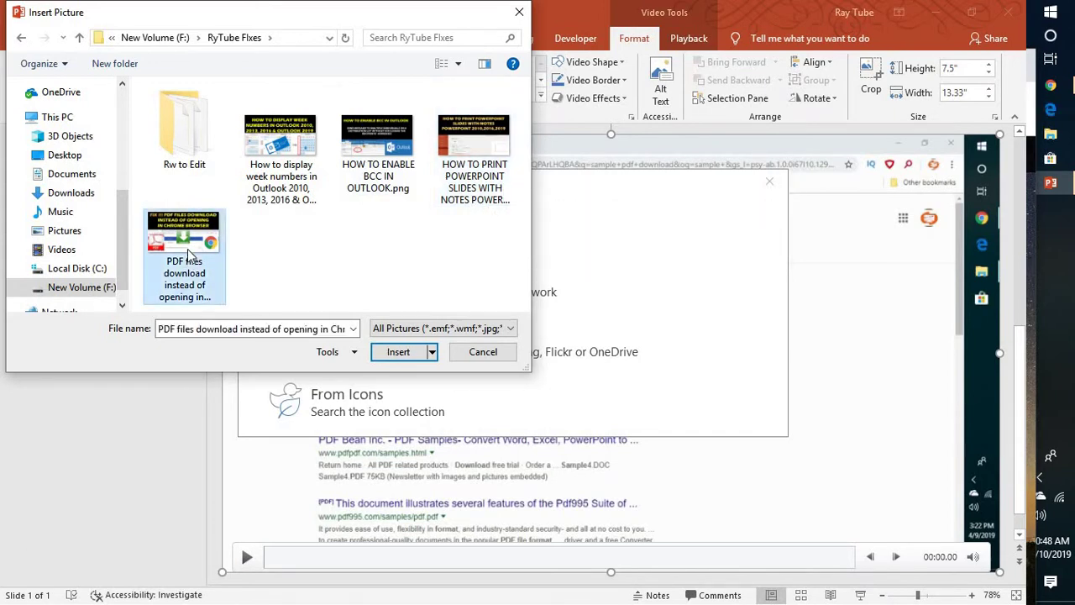
pyautogui.click(395, 353)
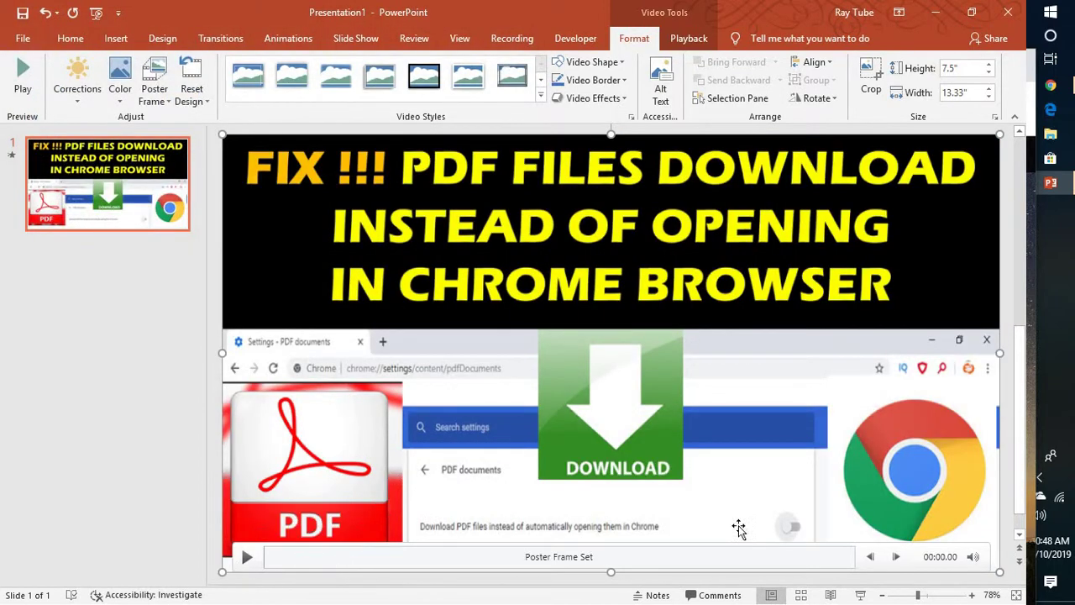
# Run the slide show to check the video's cover image and playback, and return to editing
pyautogui.click(861, 595)
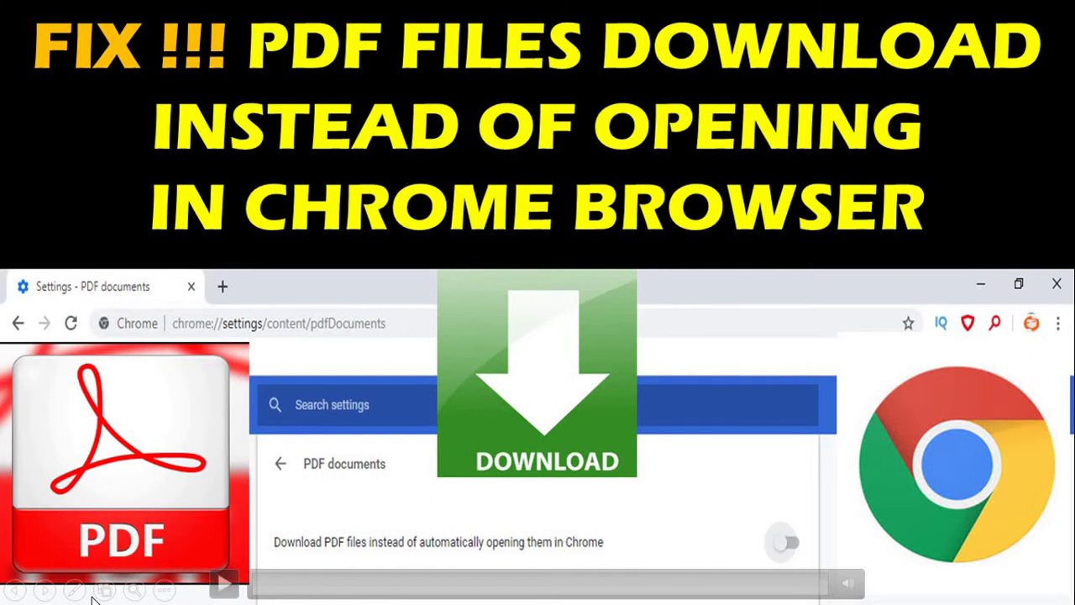
pyautogui.click(224, 584)
pyautogui.click(224, 584)
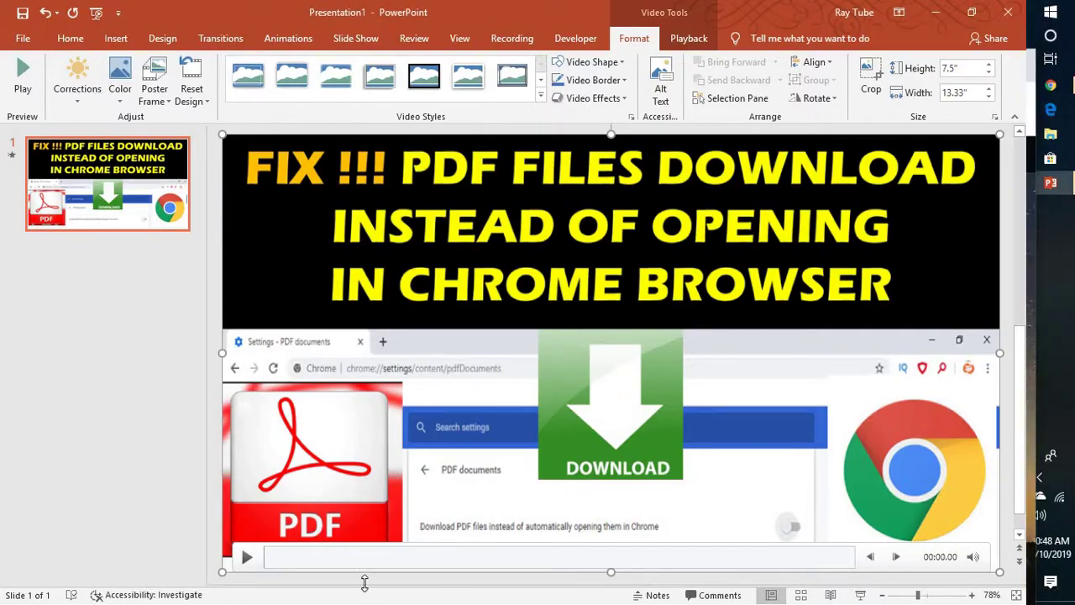
# Set the video's current frame at about 00:49.83 as its poster frame
pyautogui.click(401, 556)
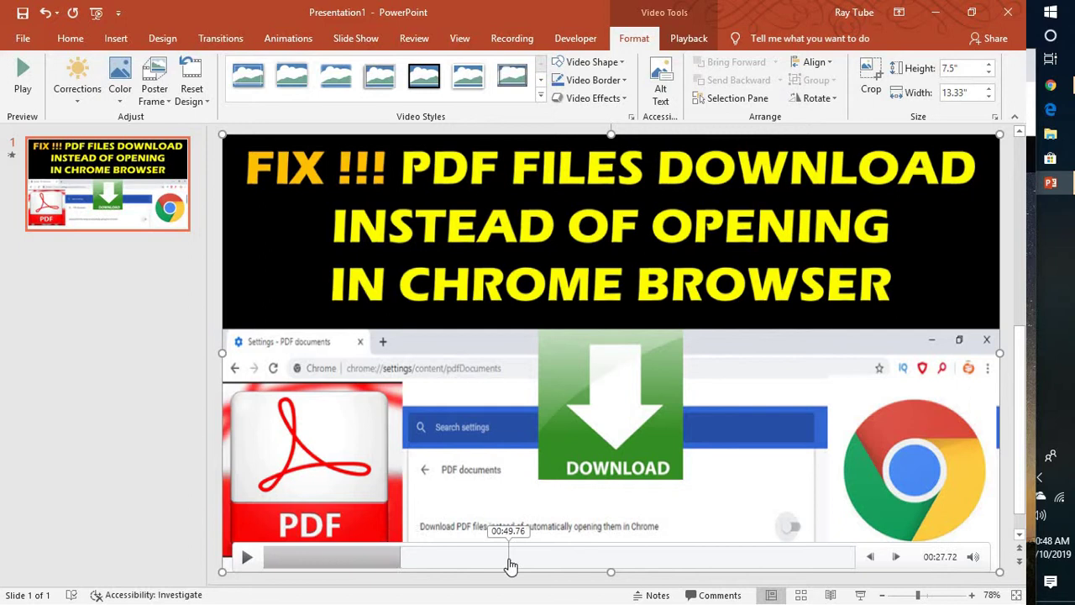
pyautogui.click(508, 556)
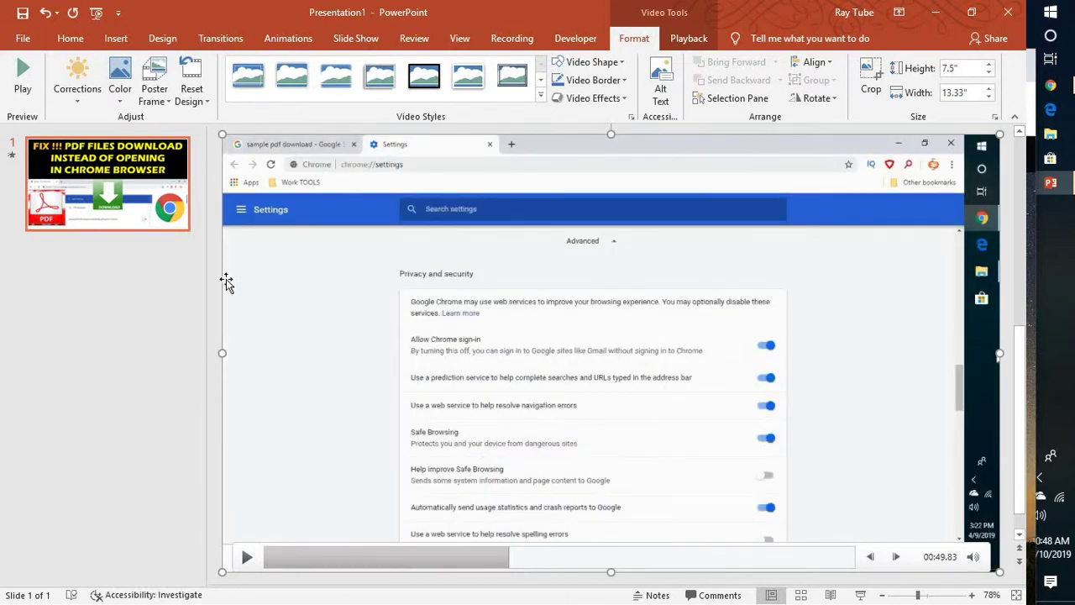
pyautogui.click(162, 106)
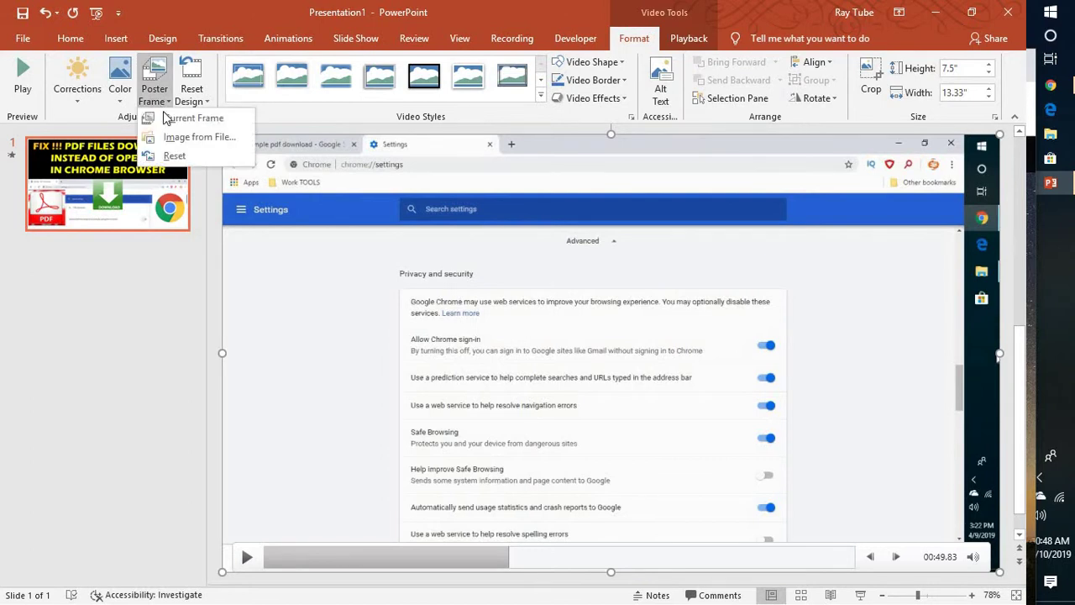
pyautogui.click(185, 119)
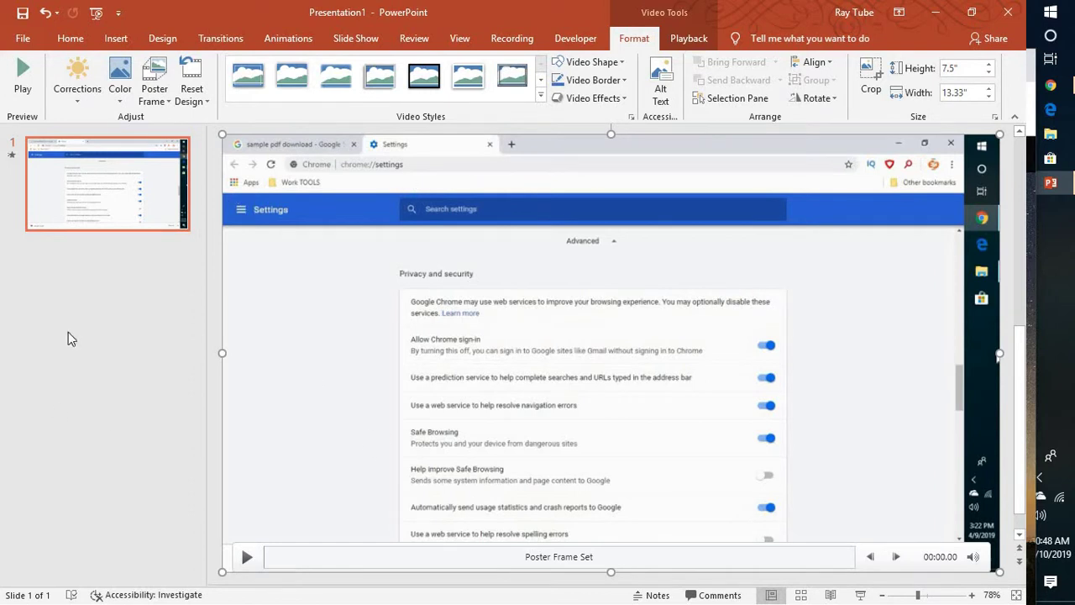
# Reset the video's design and reset its poster frame
pyautogui.click(199, 97)
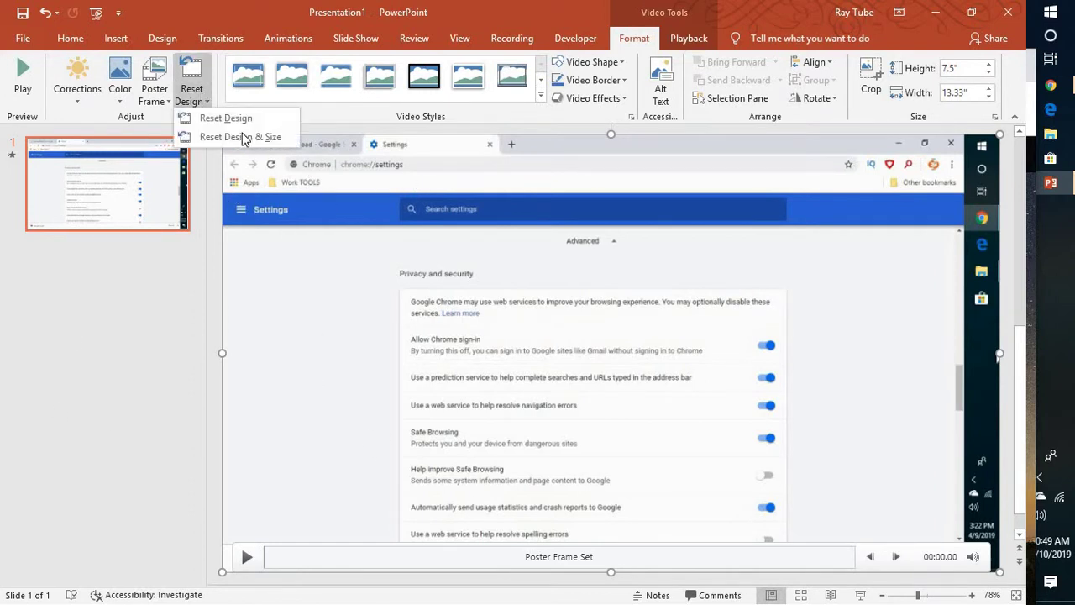
pyautogui.click(191, 120)
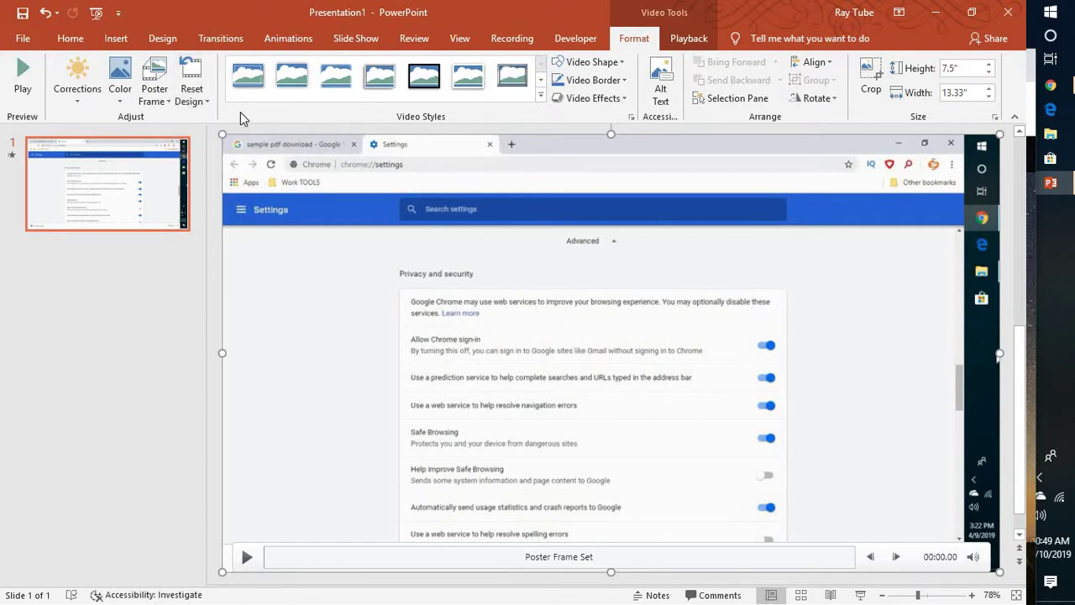
pyautogui.click(167, 103)
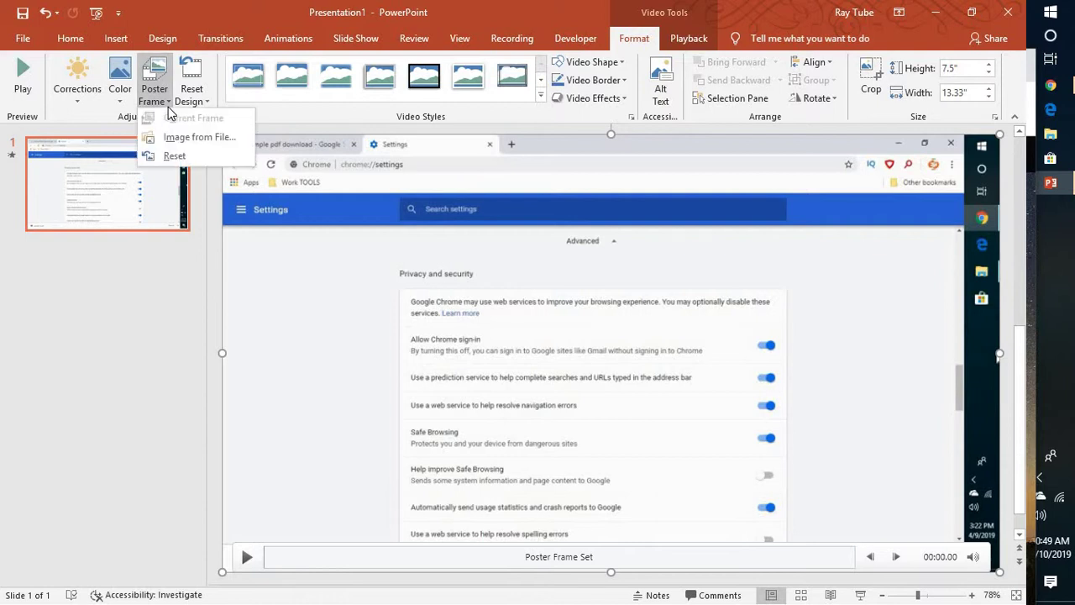
pyautogui.click(179, 156)
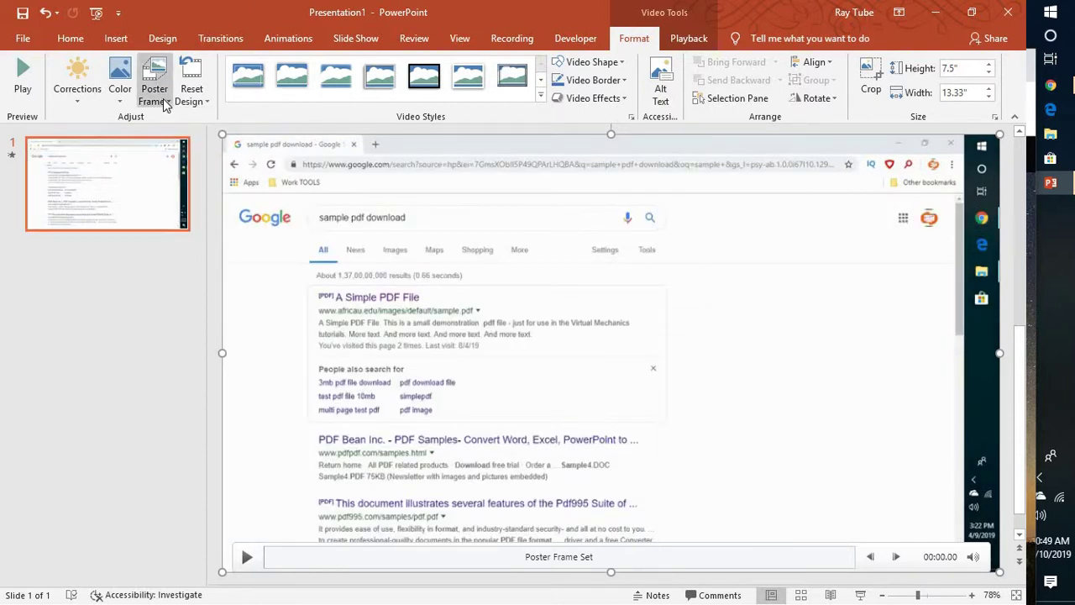
# Set the video's poster frame to the first online picture in the Autumn category, and dismiss the software updater notification
pyautogui.click(166, 102)
pyautogui.click(189, 136)
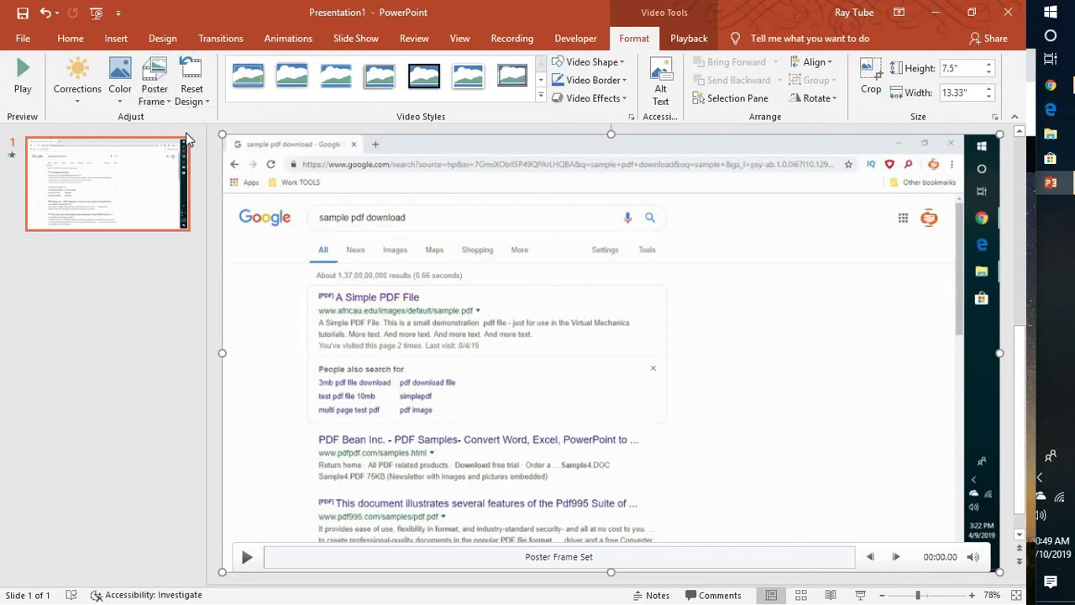
pyautogui.click(372, 351)
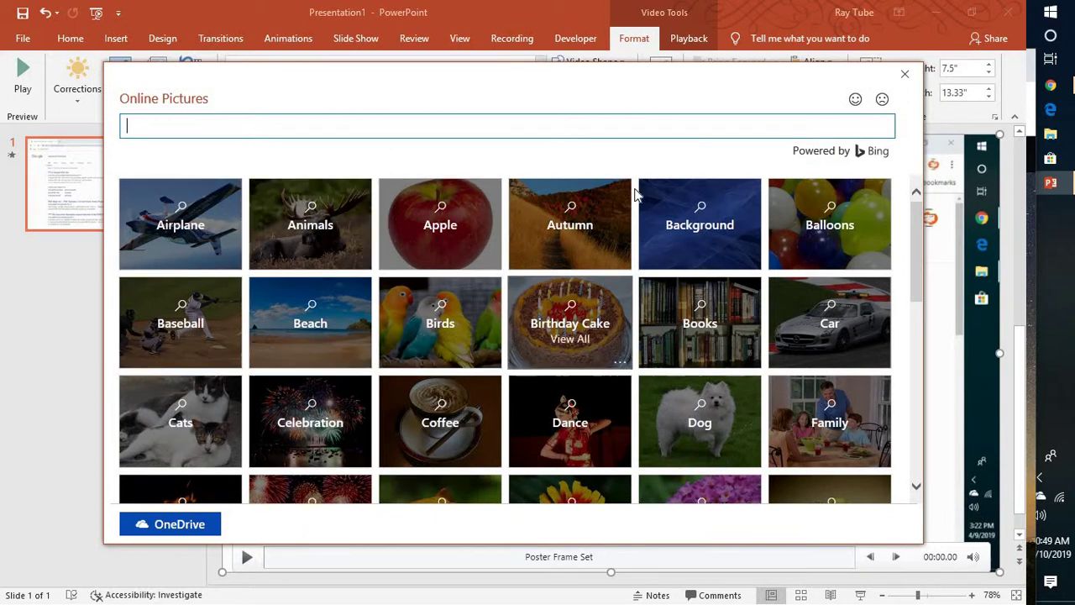
pyautogui.click(592, 244)
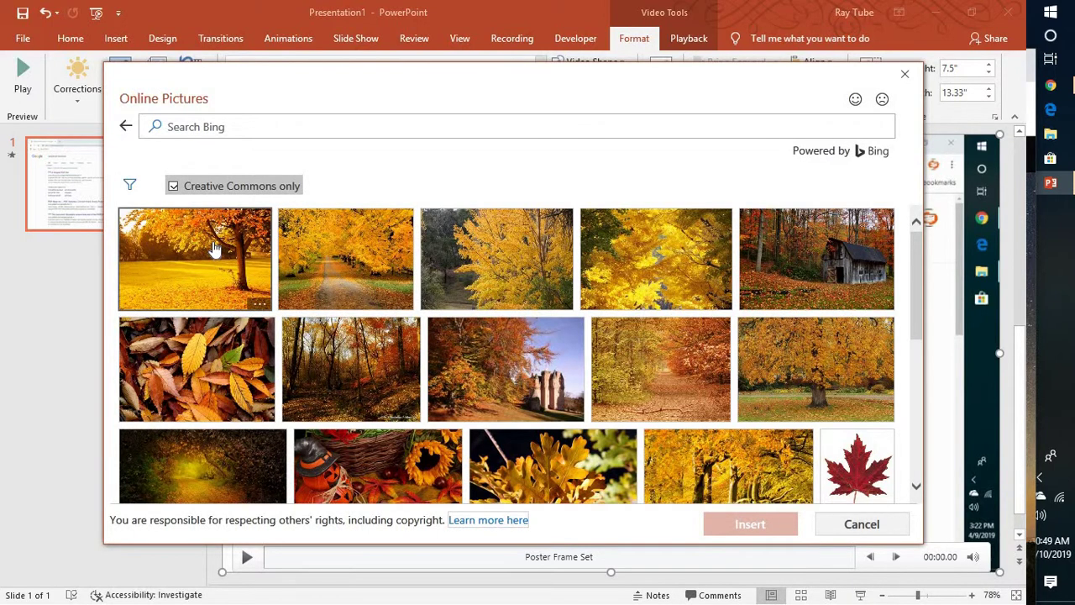
pyautogui.doubleClick(214, 248)
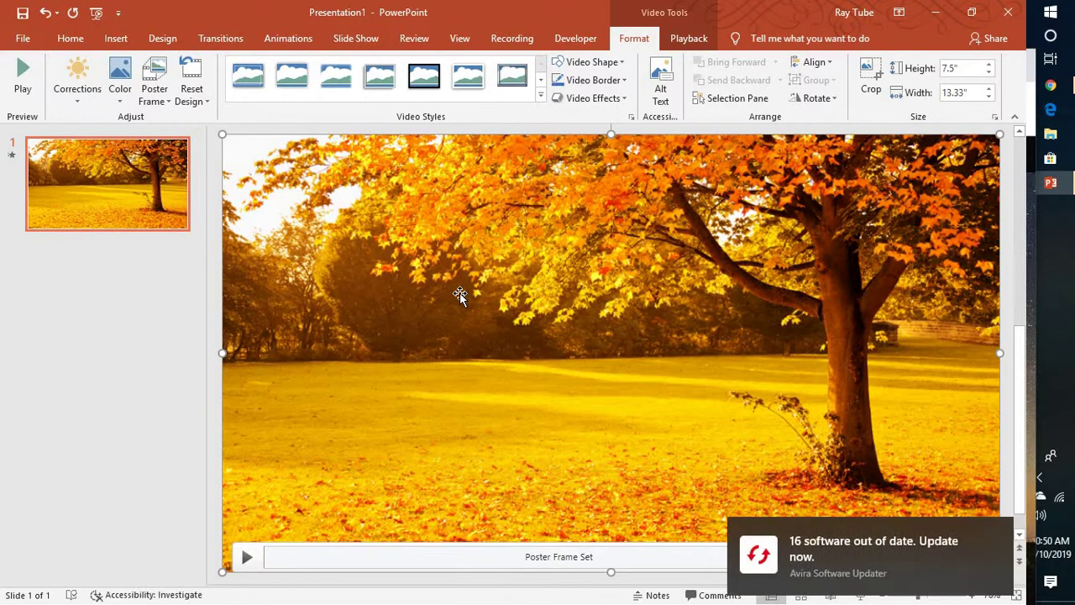
pyautogui.click(998, 534)
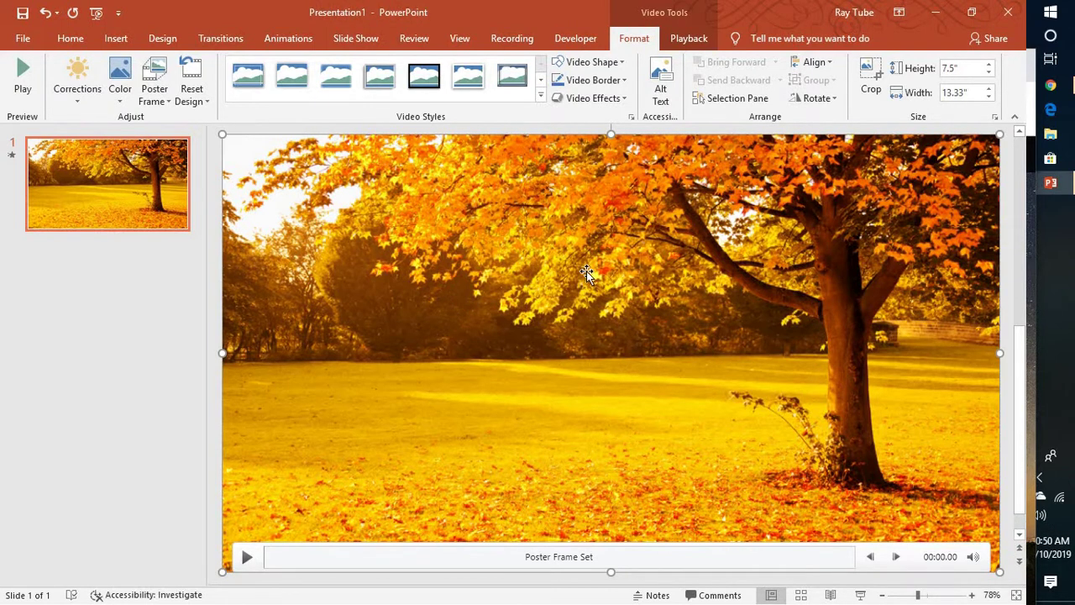